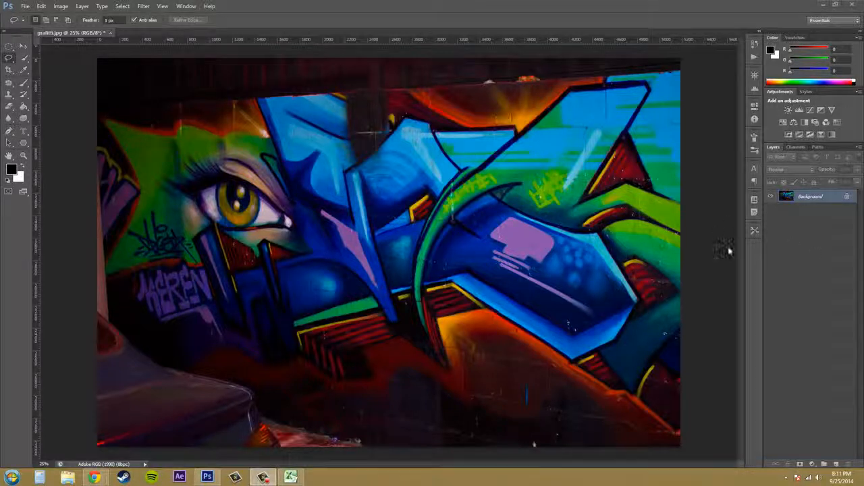
# Convert the Background layer of the graffiti photo to a smart object.
pyautogui.click(808, 314)
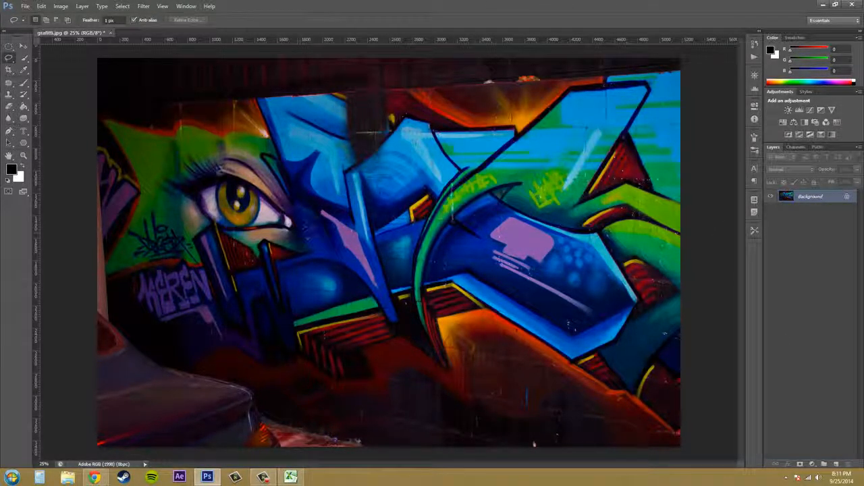
pyautogui.click(23, 46)
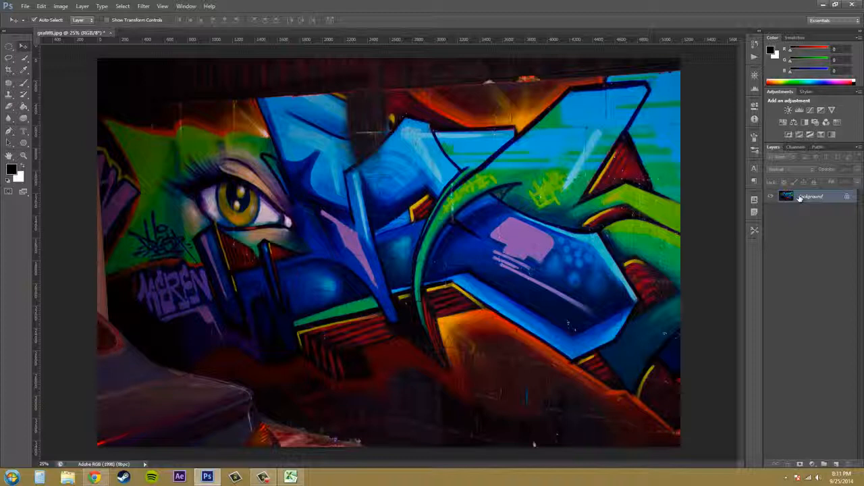
pyautogui.rightClick(799, 197)
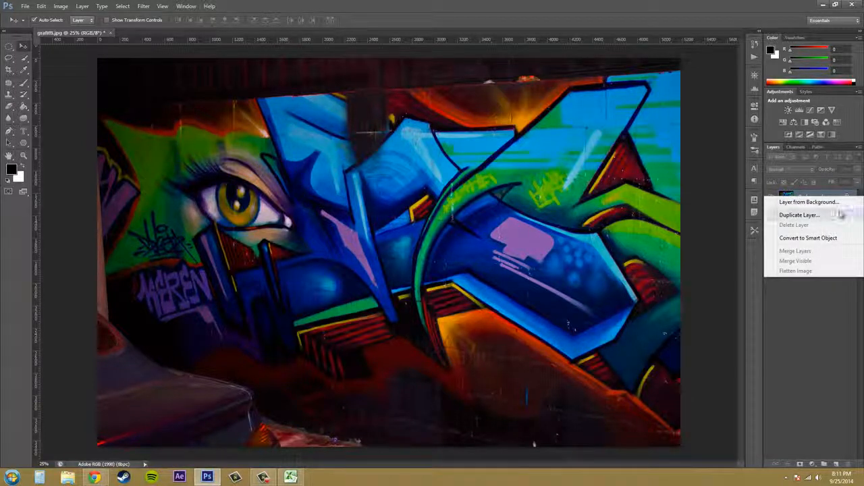
pyautogui.click(805, 238)
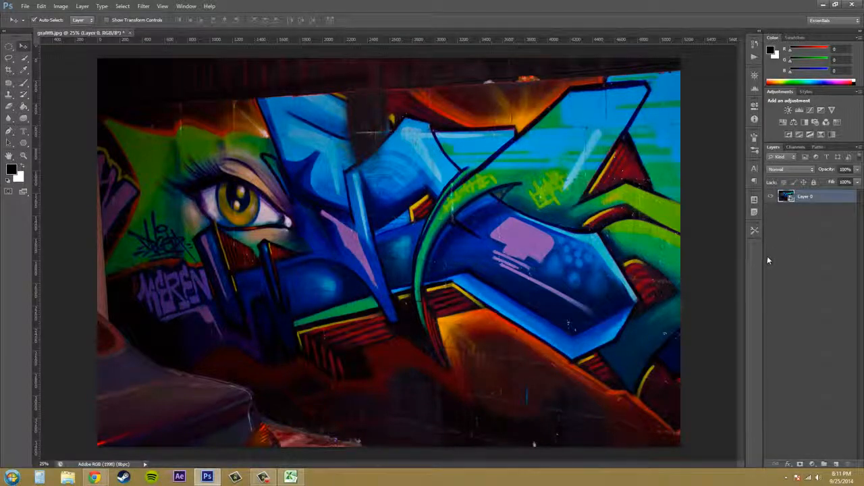
# Start a Shadows/Highlights adjustment on the smart object with its additional options shown and the image unobstructed.
pyautogui.click(61, 6)
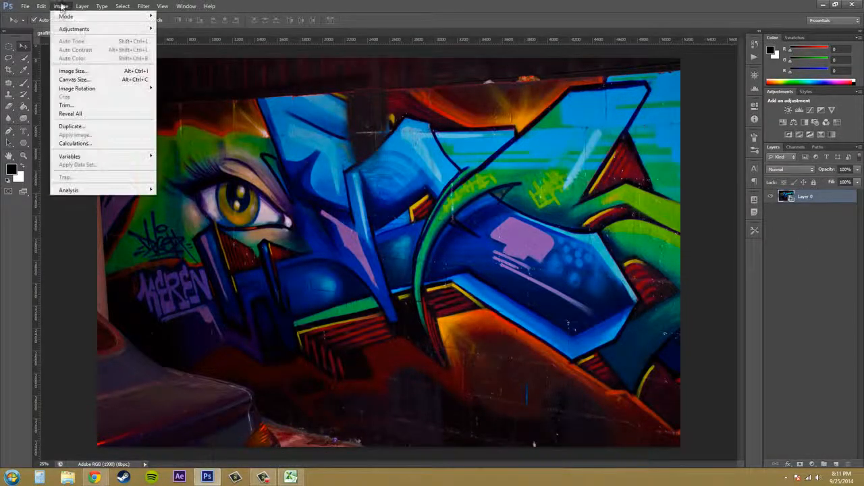
pyautogui.moveTo(62, 30)
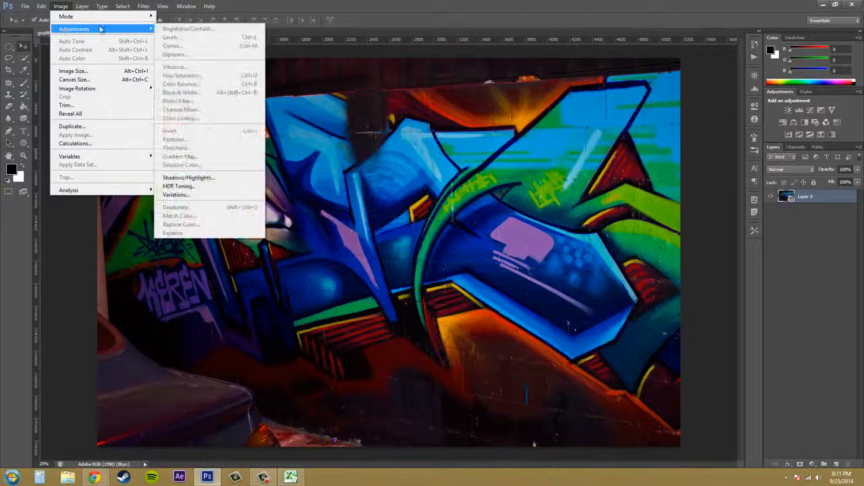
pyautogui.click(187, 179)
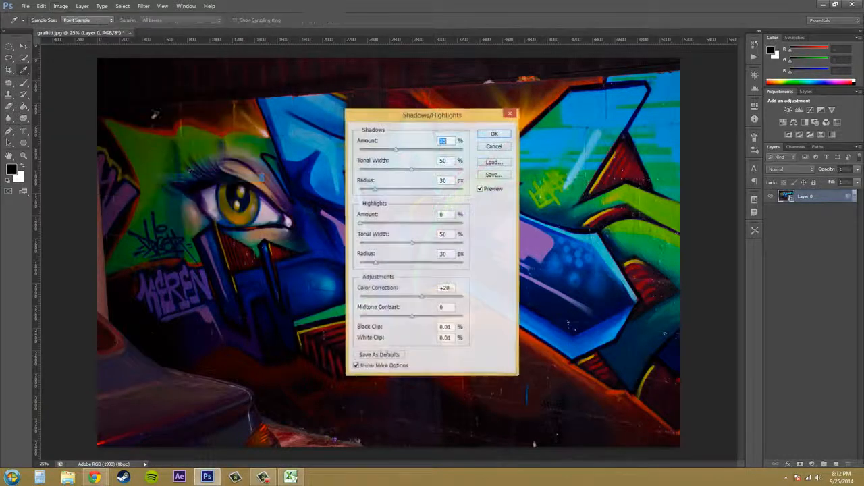
pyautogui.moveTo(466, 125); pyautogui.dragTo(736, 154)
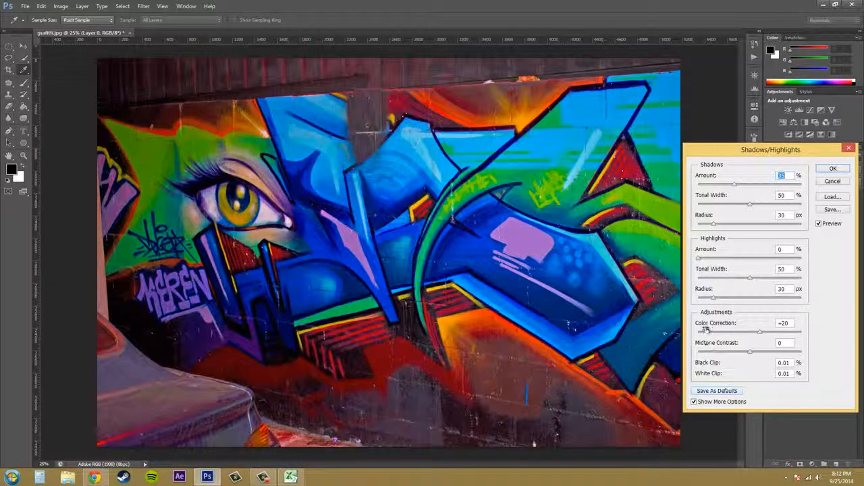
pyautogui.click(694, 401)
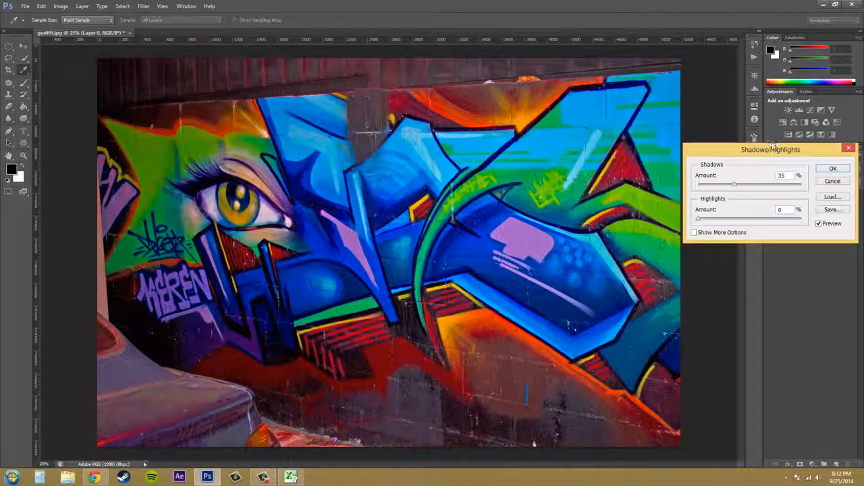
pyautogui.moveTo(774, 151); pyautogui.dragTo(774, 177)
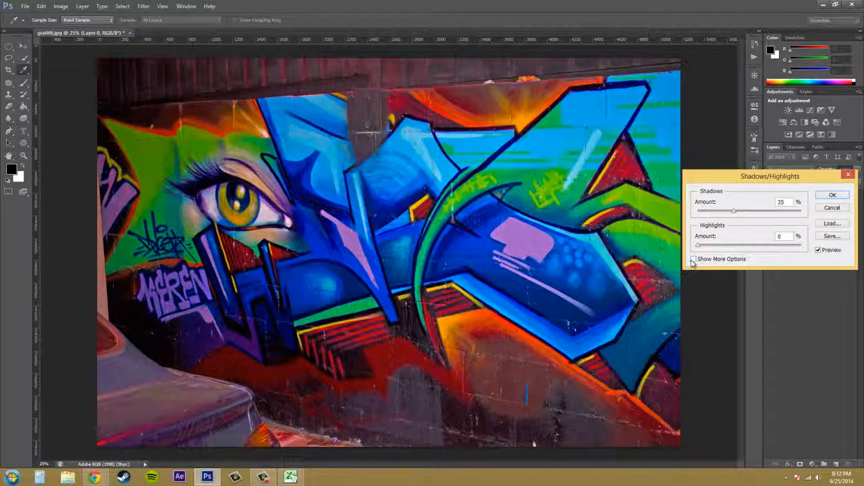
pyautogui.click(692, 263)
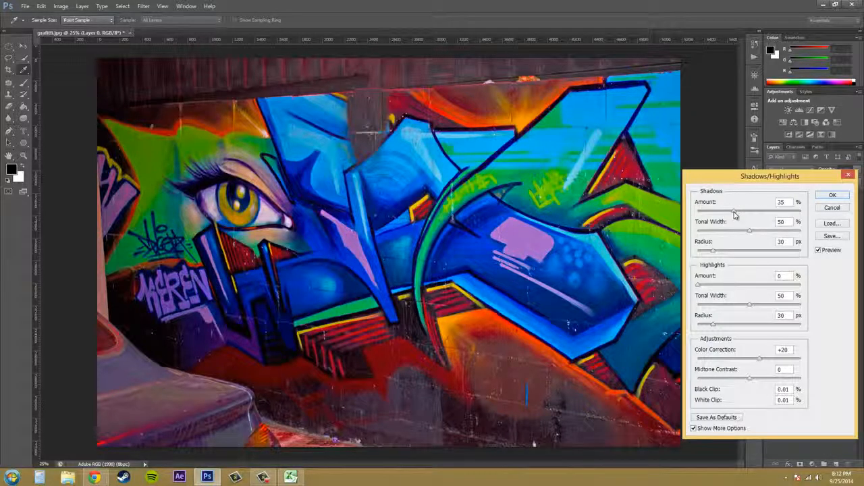
# Set the Shadows amount to 14%, tonal width to 29% and radius to 82 px, comparing the preview with the original.
pyautogui.moveTo(736, 214); pyautogui.dragTo(709, 213)
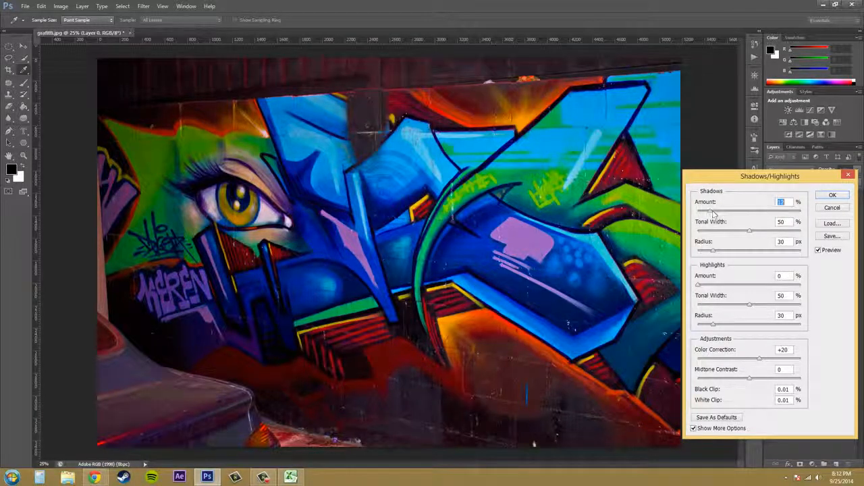
pyautogui.moveTo(713, 214)
pyautogui.mouseDown()
pyautogui.moveTo(731, 214)
pyautogui.moveTo(714, 213)
pyautogui.mouseUp()
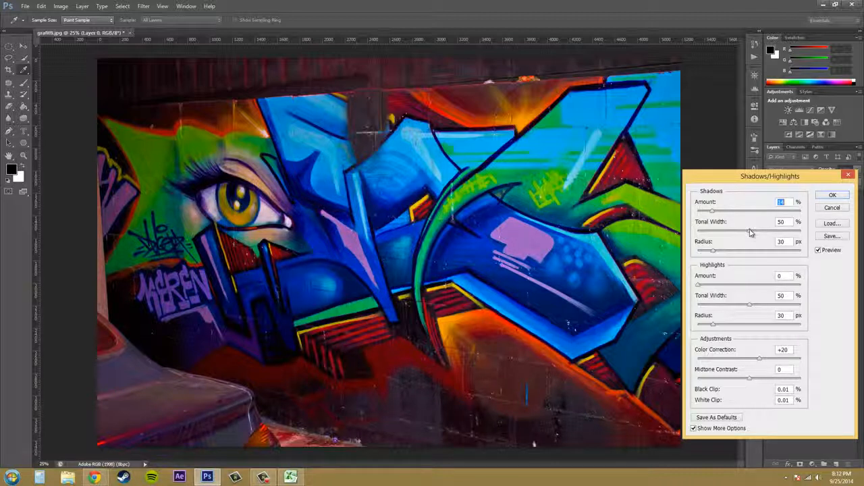
pyautogui.moveTo(751, 232); pyautogui.dragTo(729, 238)
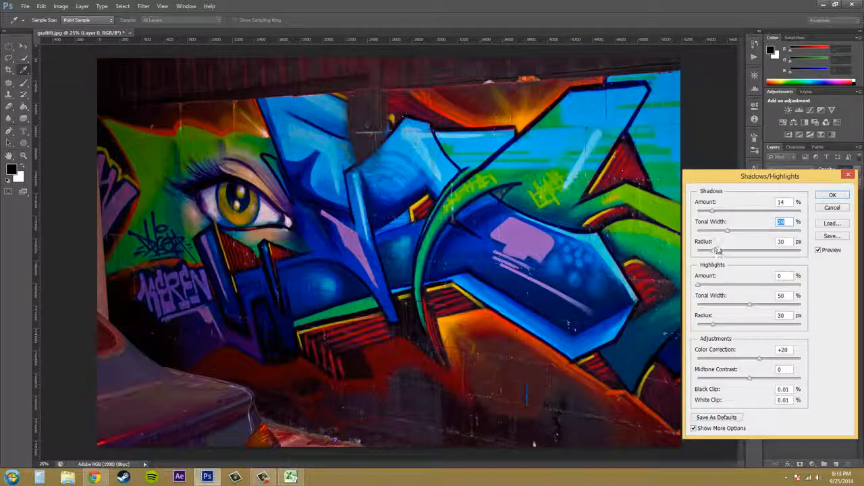
pyautogui.moveTo(714, 254); pyautogui.dragTo(733, 255)
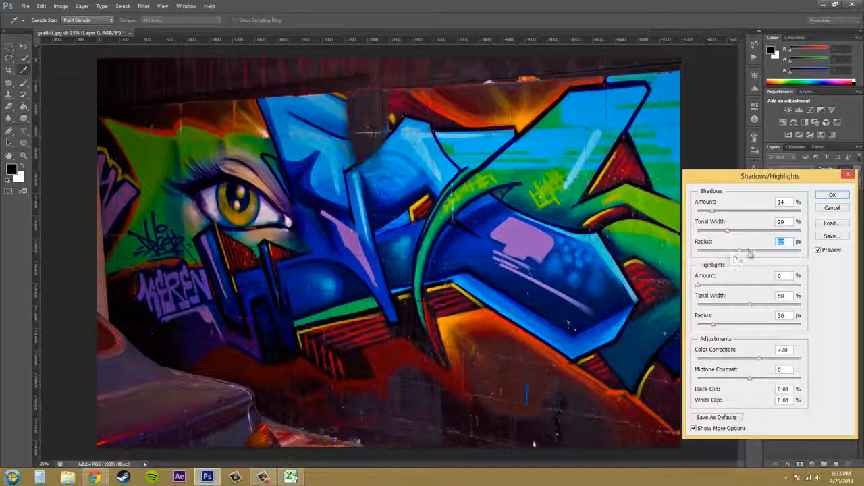
pyautogui.click(819, 251)
pyautogui.click(819, 251)
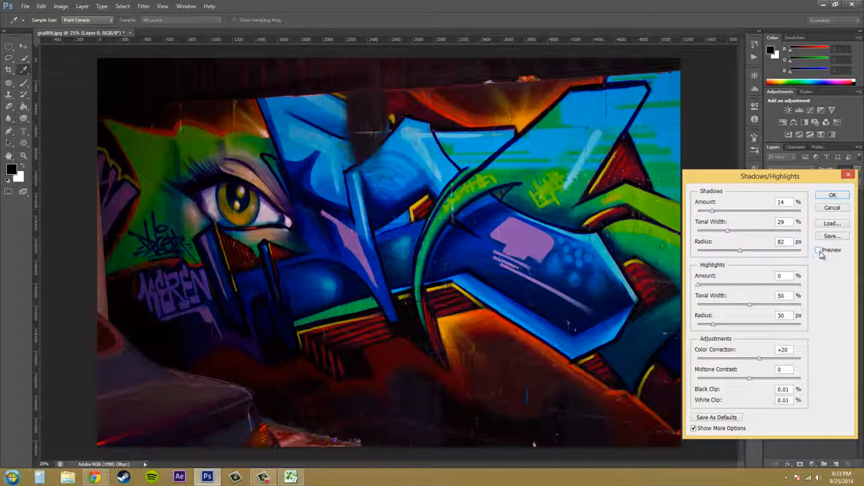
pyautogui.click(819, 251)
pyautogui.click(819, 250)
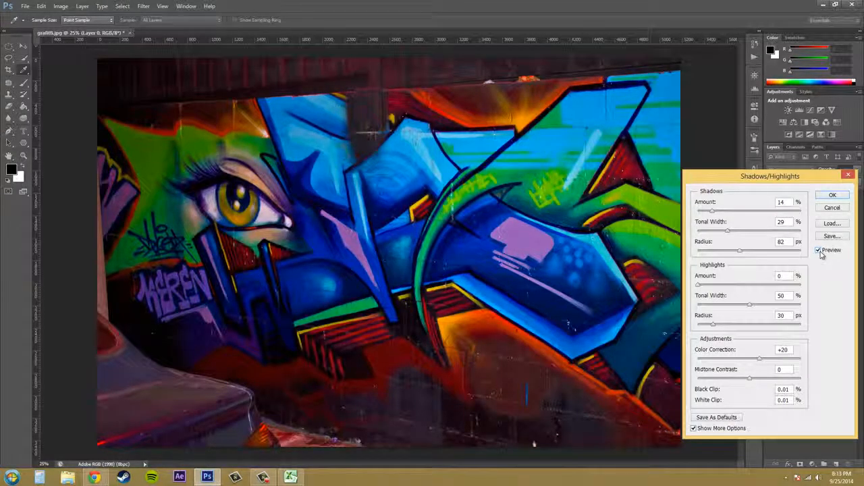
pyautogui.click(819, 251)
pyautogui.click(819, 250)
# Set the Highlights amount to 5%, tonal width to 28% and radius to 20 px.
pyautogui.moveTo(698, 285); pyautogui.dragTo(746, 293)
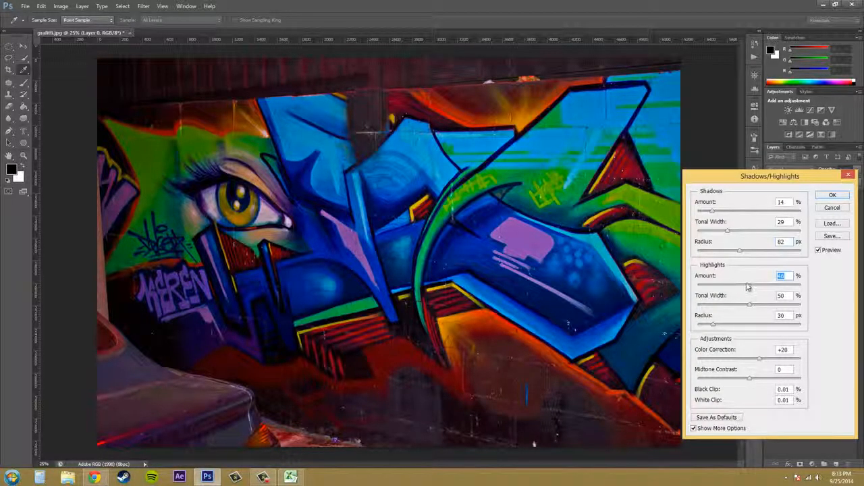
pyautogui.moveTo(745, 288); pyautogui.dragTo(703, 289)
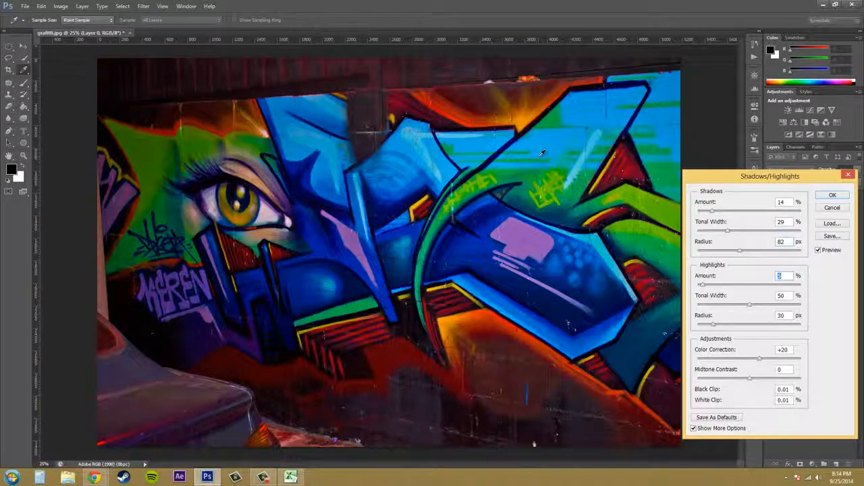
pyautogui.click(750, 305)
pyautogui.moveTo(752, 309); pyautogui.dragTo(727, 310)
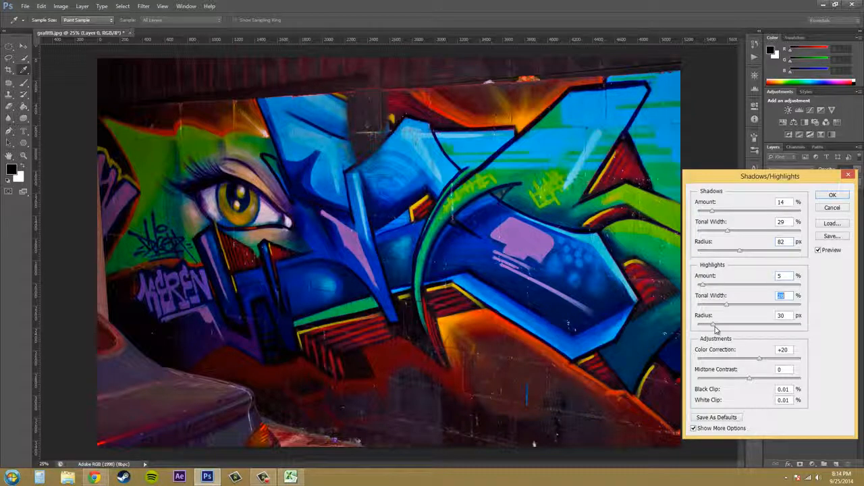
pyautogui.moveTo(715, 329)
pyautogui.mouseDown()
pyautogui.moveTo(776, 327)
pyautogui.moveTo(705, 329)
pyautogui.moveTo(729, 327)
pyautogui.mouseUp()
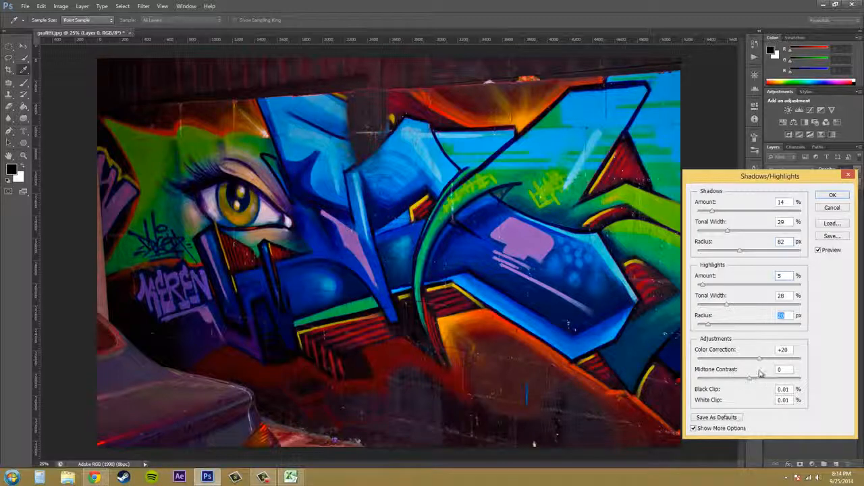
# Try Color Correction at the extremes of -100 and +100, comparing each with the original image.
pyautogui.moveTo(761, 360); pyautogui.dragTo(629, 359)
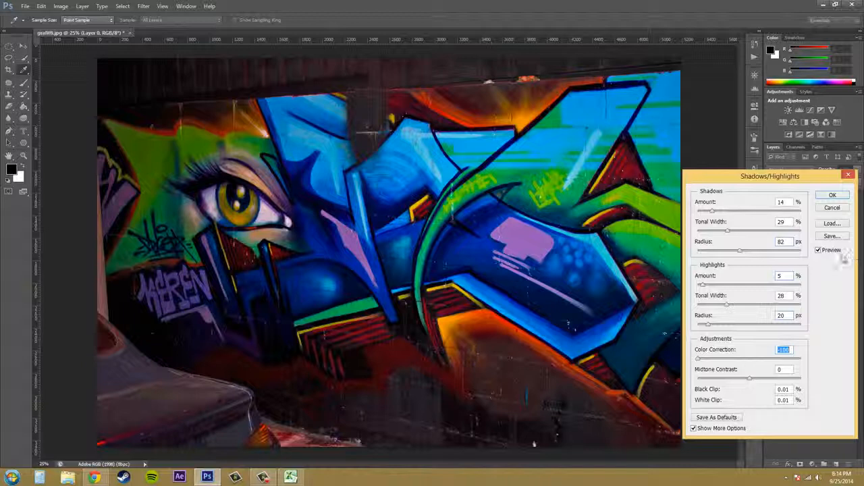
pyautogui.click(819, 250)
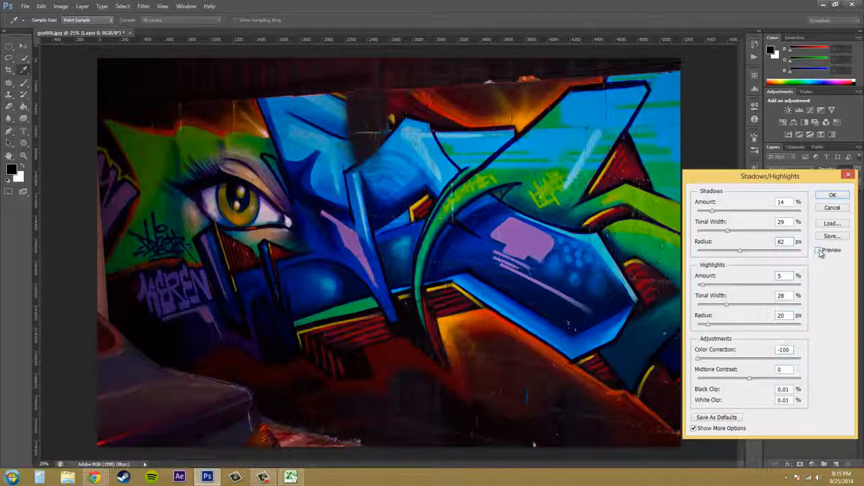
pyautogui.click(819, 250)
pyautogui.click(819, 251)
pyautogui.click(819, 250)
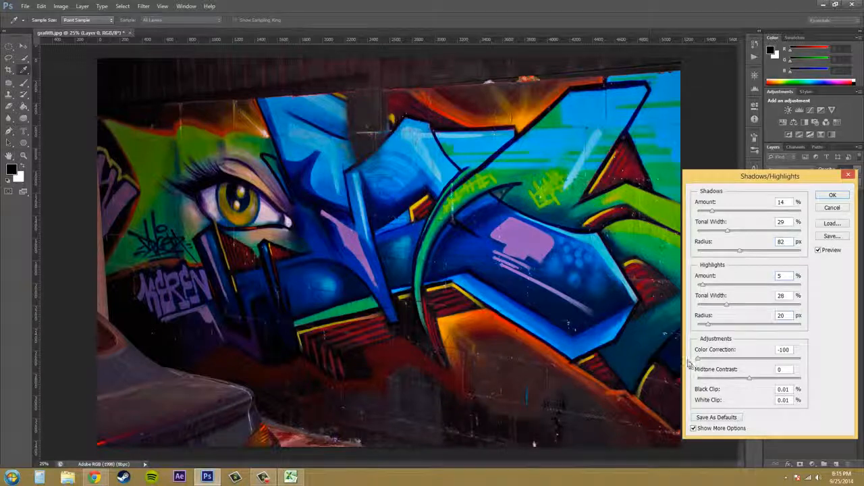
pyautogui.moveTo(698, 361); pyautogui.dragTo(824, 371)
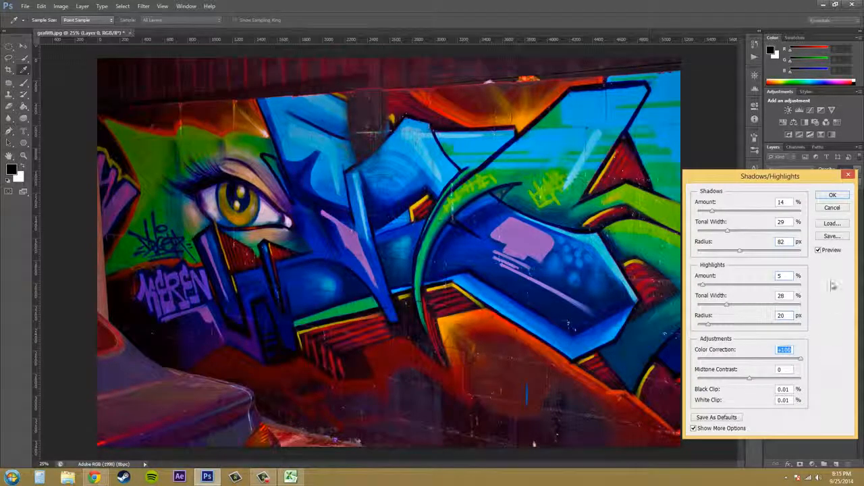
pyautogui.click(819, 250)
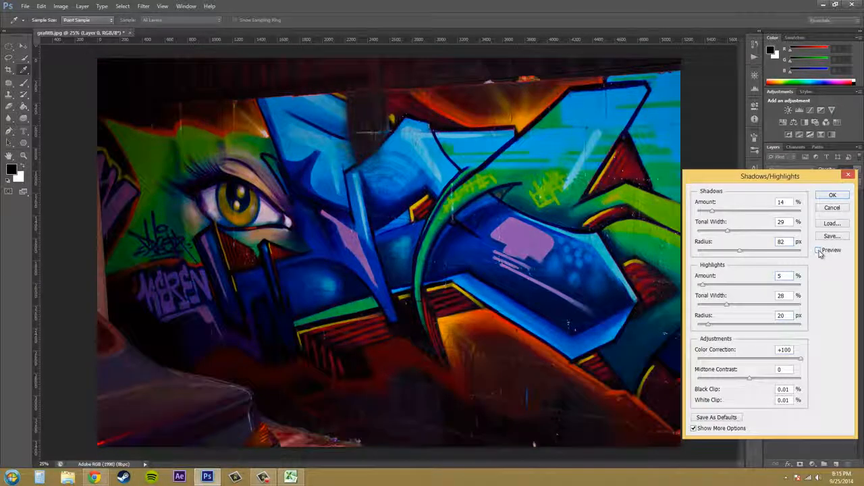
pyautogui.click(819, 251)
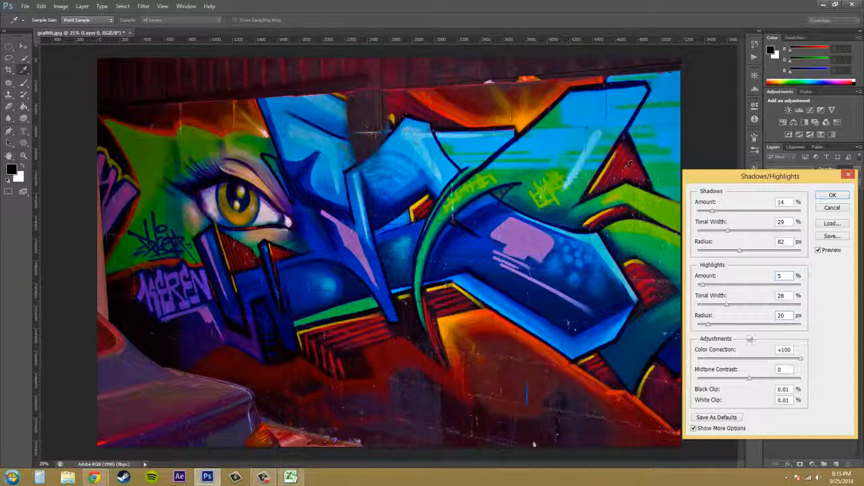
# Set Color Correction to +33 and Midtone Contrast to -16, trying other contrast levels against the original image on the way.
pyautogui.moveTo(800, 359); pyautogui.dragTo(767, 360)
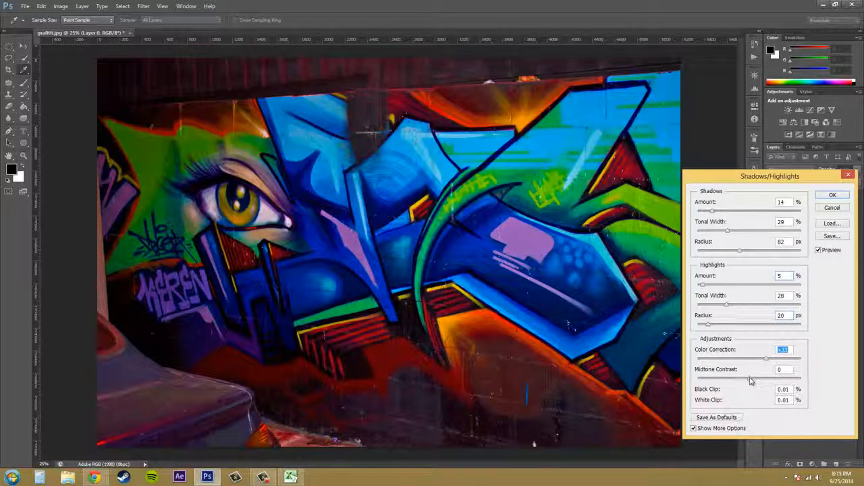
pyautogui.moveTo(750, 383); pyautogui.dragTo(681, 372)
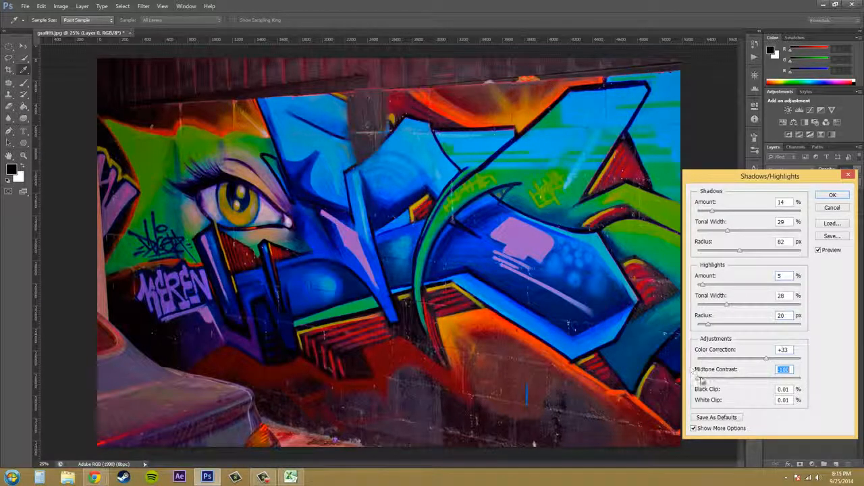
pyautogui.moveTo(700, 379); pyautogui.dragTo(764, 385)
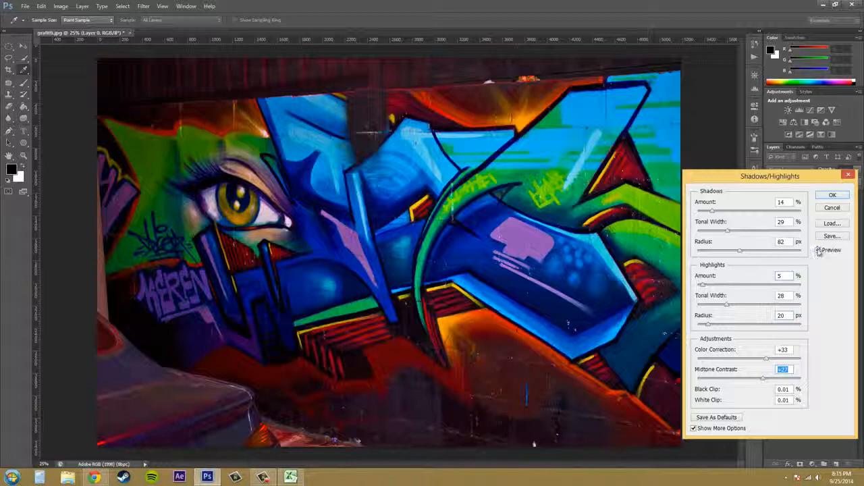
pyautogui.click(818, 251)
pyautogui.click(818, 251)
pyautogui.click(818, 251)
pyautogui.click(819, 250)
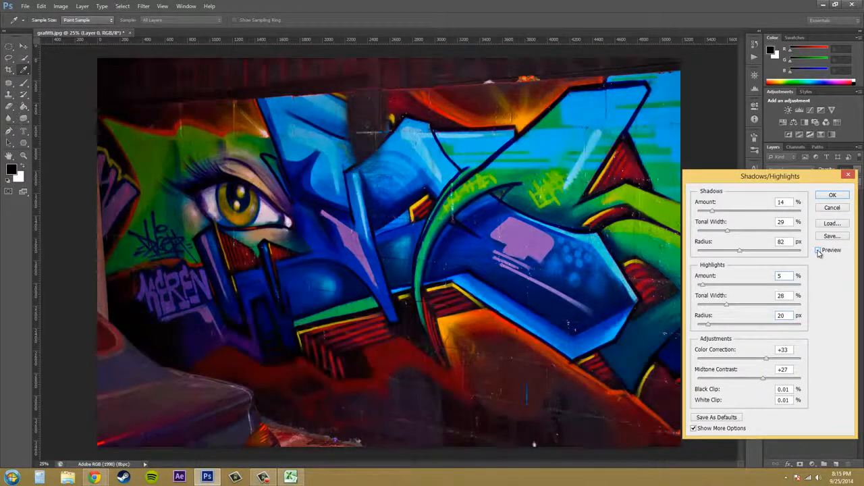
pyautogui.click(818, 251)
pyautogui.click(819, 251)
pyautogui.click(818, 251)
pyautogui.click(818, 250)
pyautogui.moveTo(763, 378); pyautogui.dragTo(741, 382)
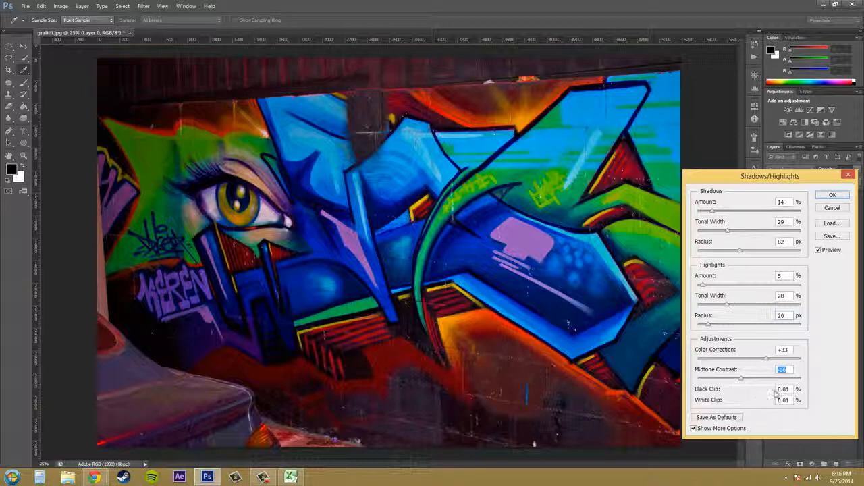
# Try Black Clip values of 25% and 50%, and settle on 12%.
pyautogui.click(792, 389)
pyautogui.write('25')
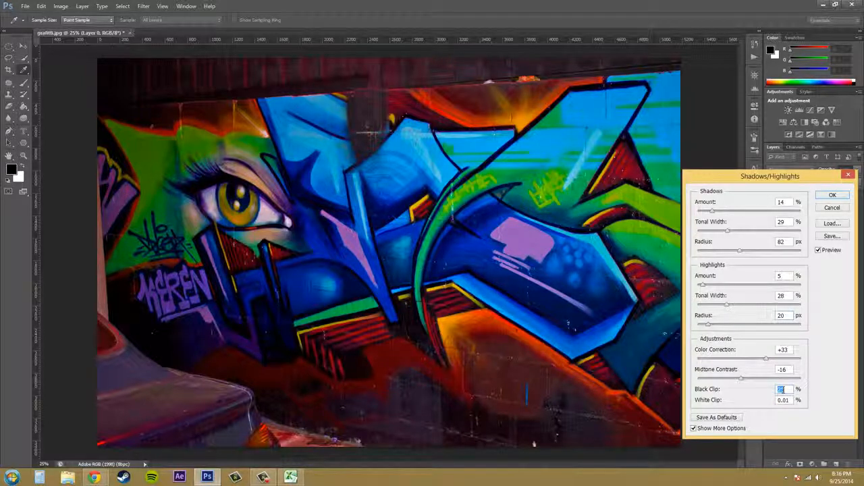
pyautogui.write('50')
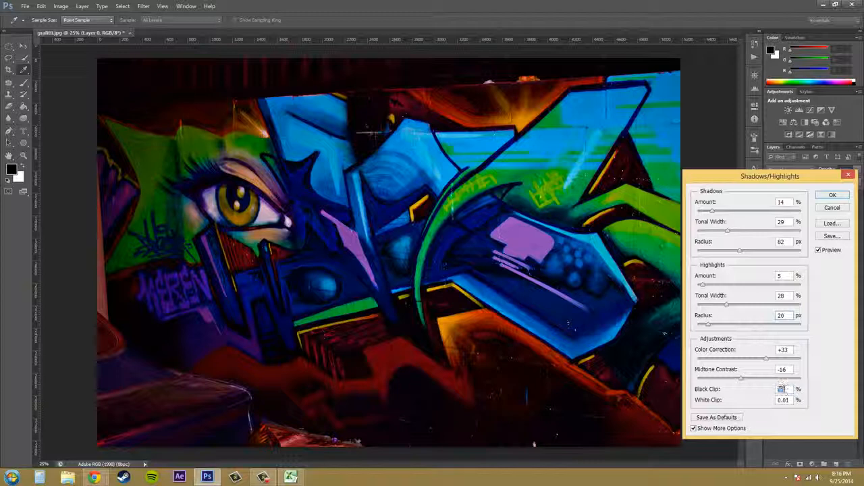
pyautogui.write('12')
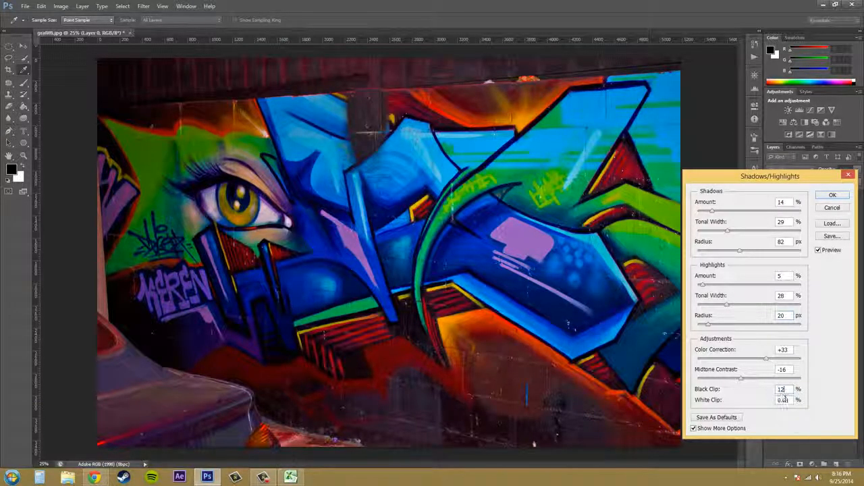
# Try White Clip values of 25% and 10%, settle on 0%, and apply the Shadows/Highlights adjustment.
pyautogui.doubleClick(783, 400)
pyautogui.write('25')
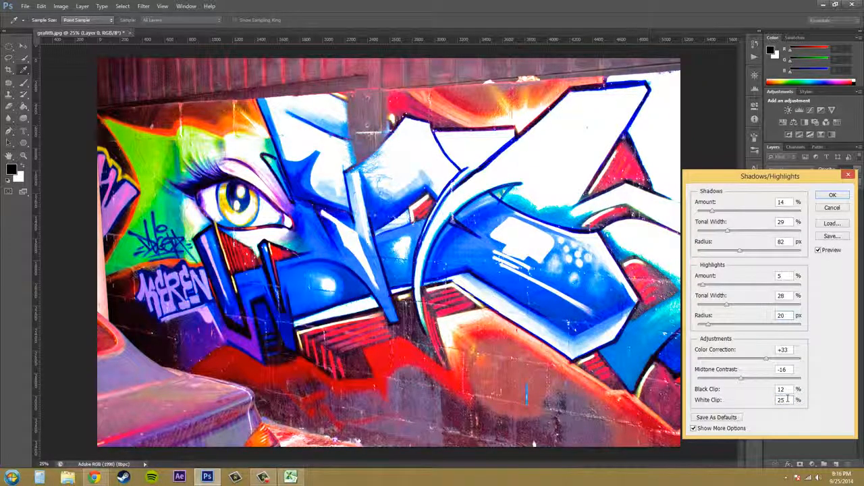
pyautogui.doubleClick(792, 400)
pyautogui.write('10')
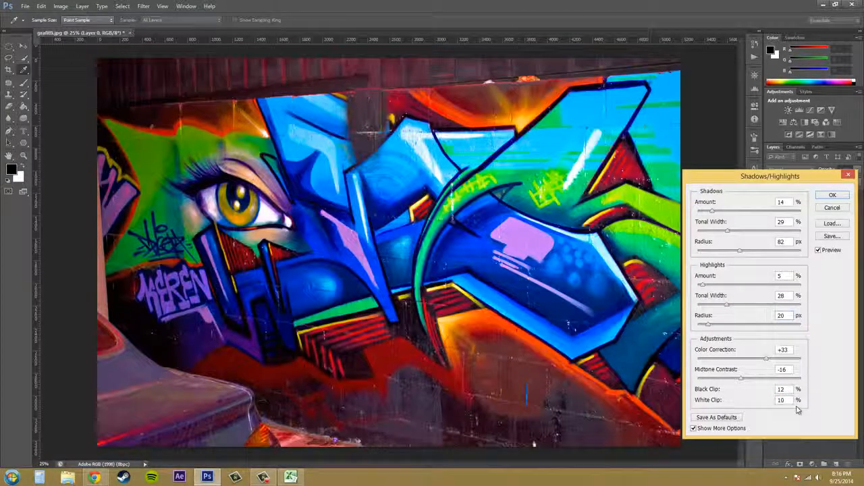
pyautogui.doubleClick(782, 400)
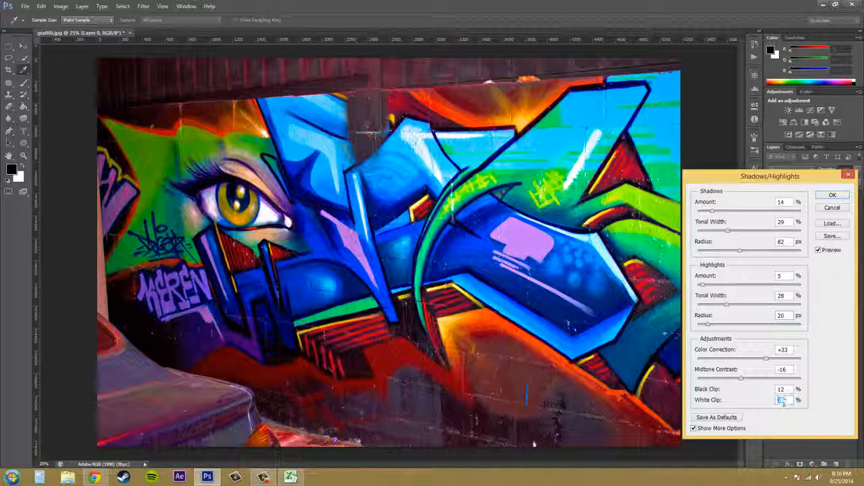
pyautogui.write('10')
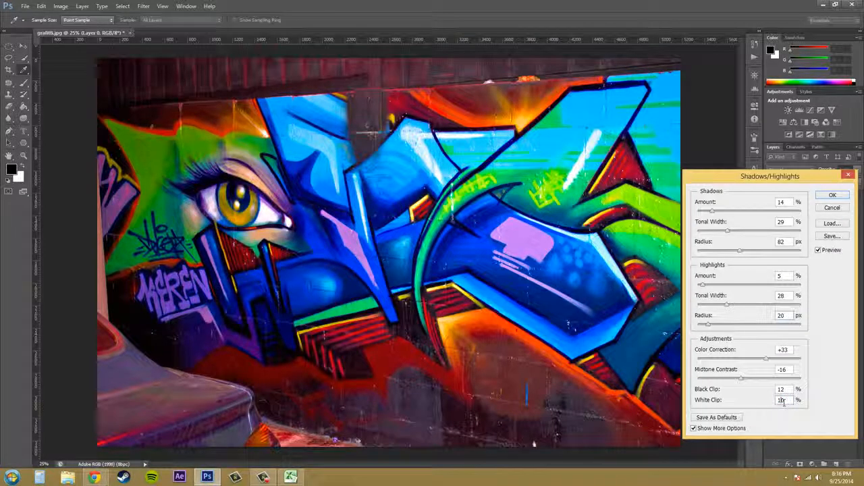
pyautogui.doubleClick(783, 401)
pyautogui.write('0')
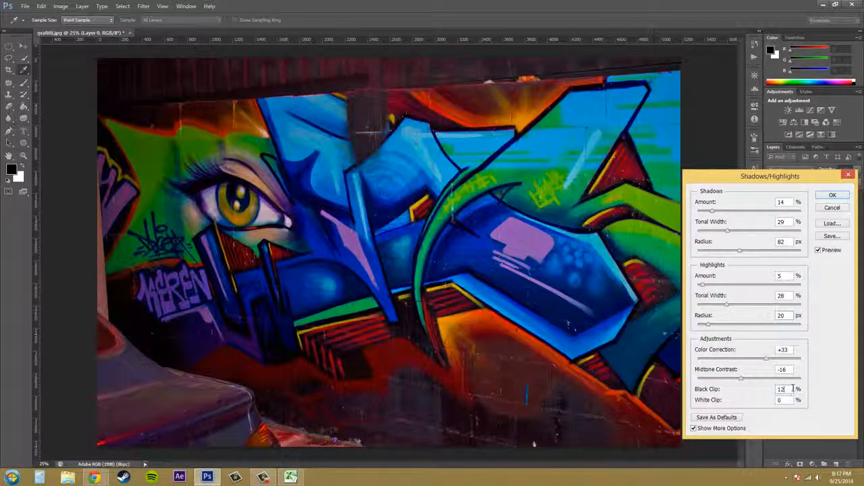
pyautogui.moveTo(820, 178); pyautogui.dragTo(613, 185)
pyautogui.click(627, 204)
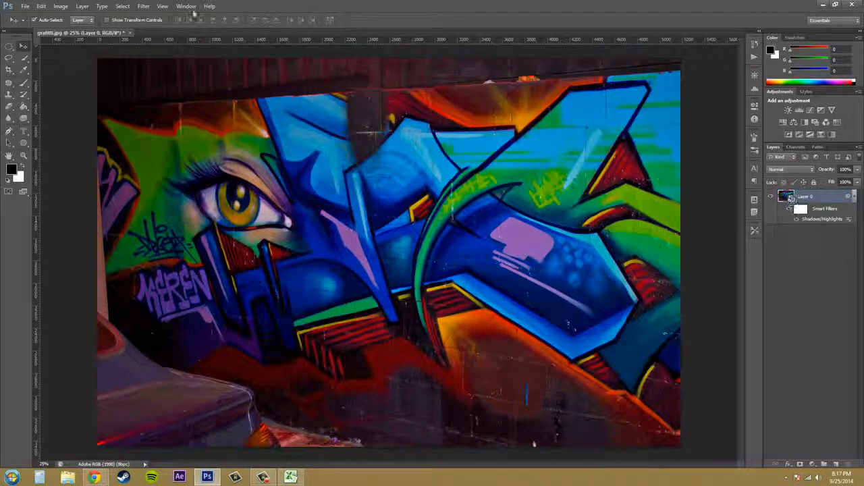
pyautogui.click(144, 8)
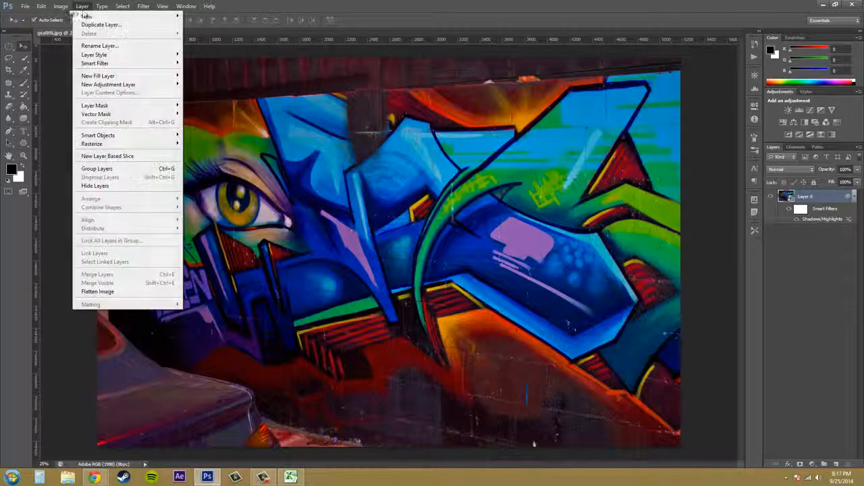
pyautogui.moveTo(71, 32)
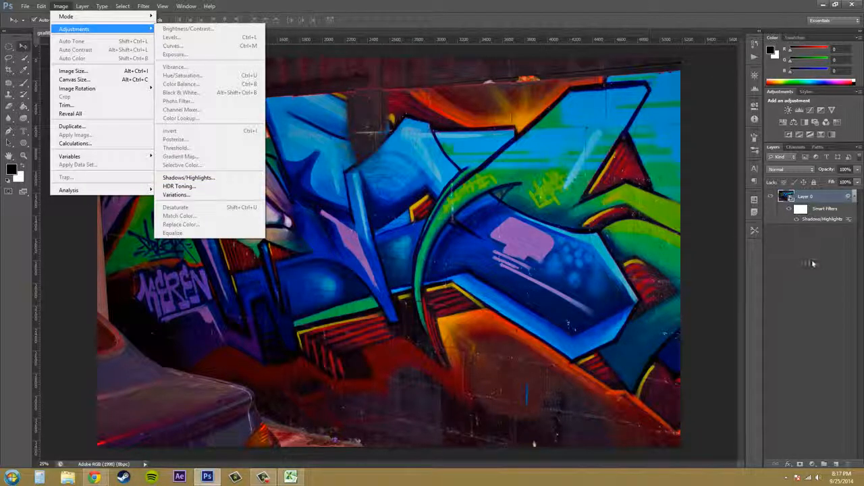
pyautogui.click(836, 277)
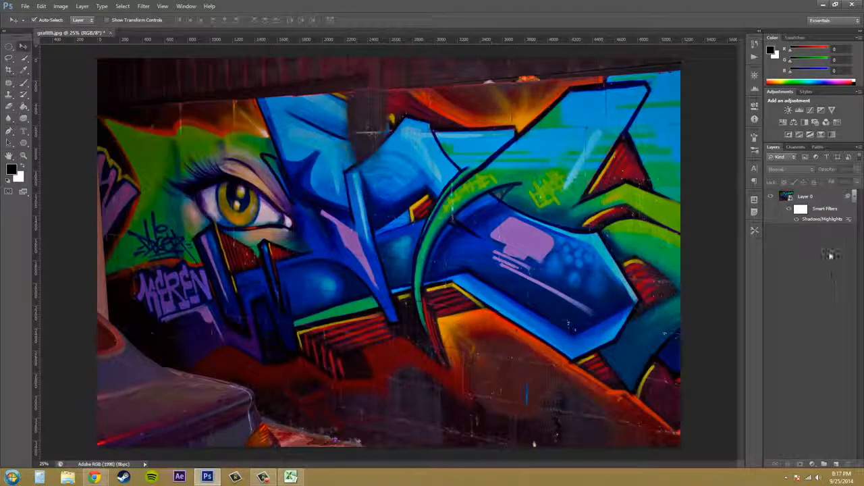
pyautogui.click(817, 198)
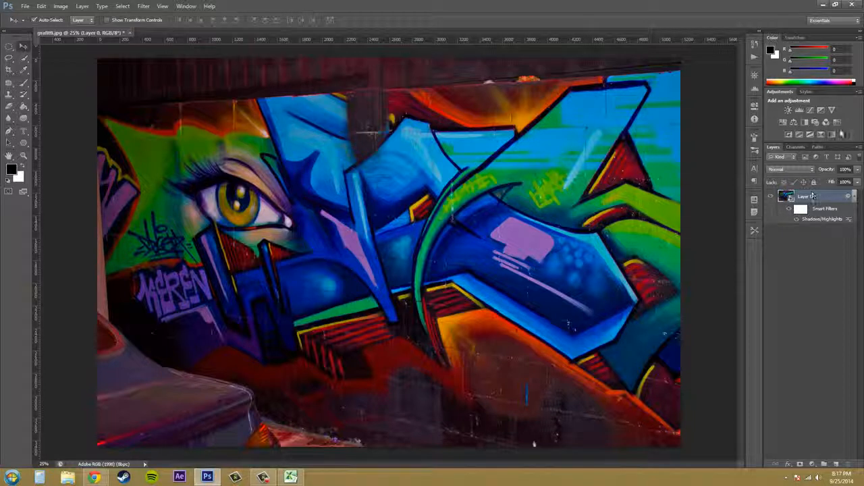